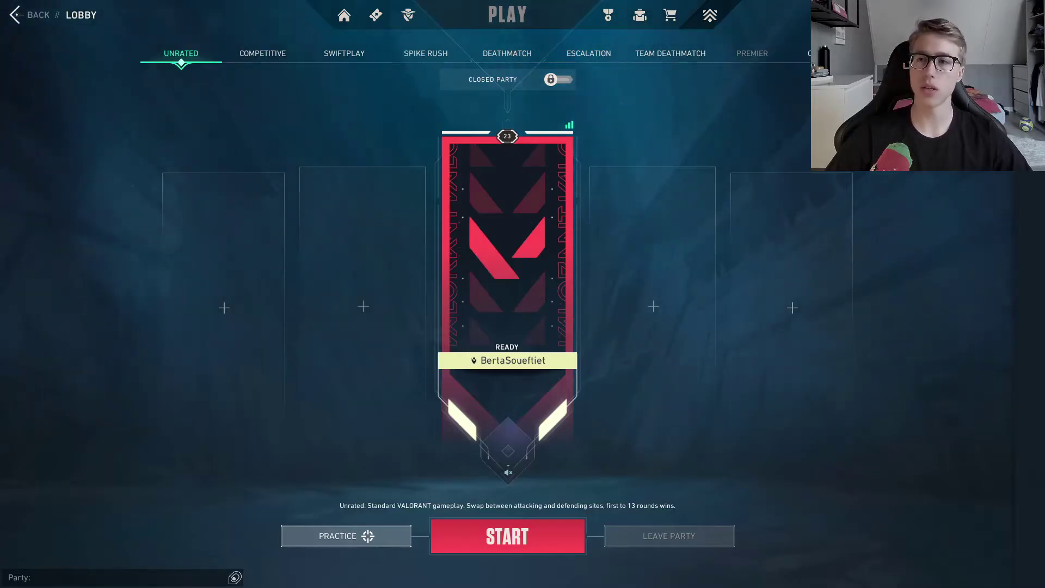
Bring up the VALORANT game menu over the Play lobby
key("Escape")
In Audio > Voice Chat, keep Default System Device as output and list input devices
left_click(569, 221)
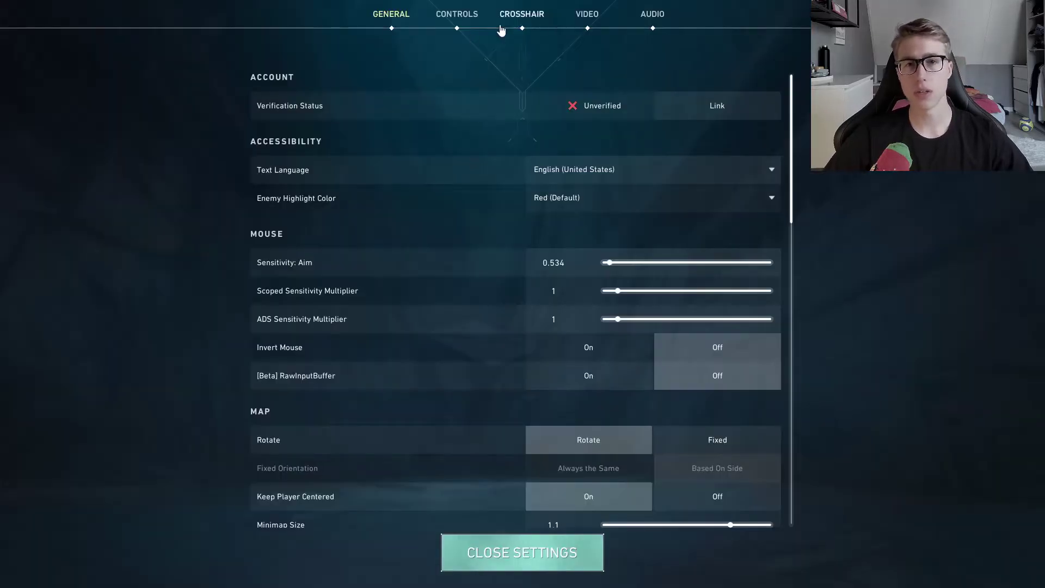
left_click(652, 16)
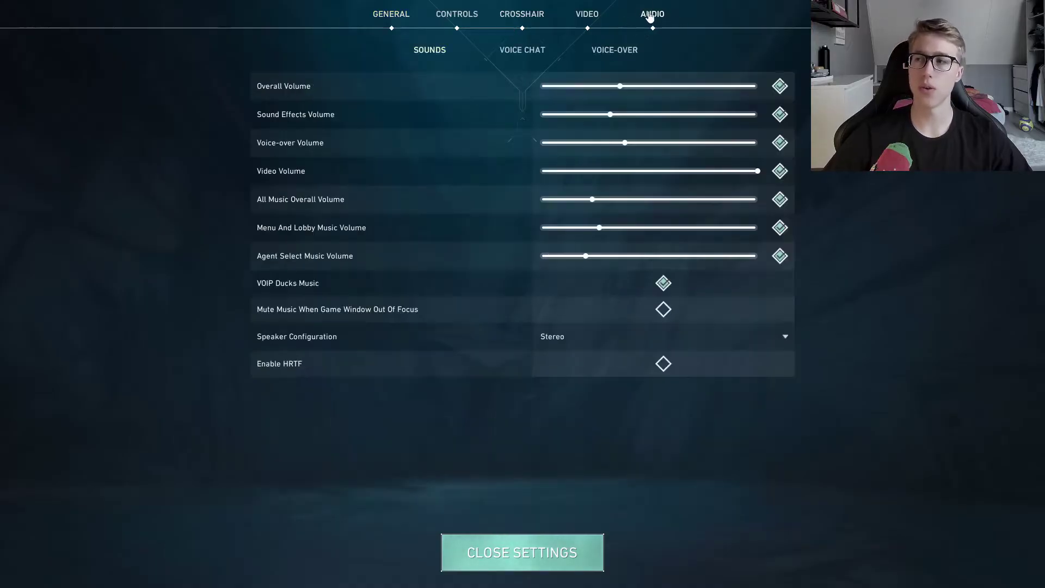
left_click(521, 49)
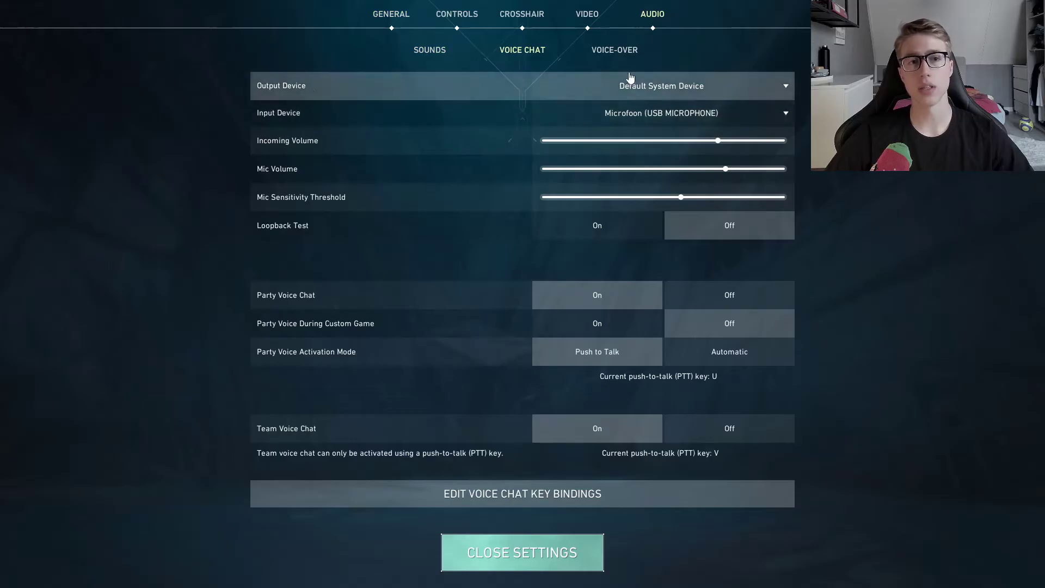
left_click(661, 88)
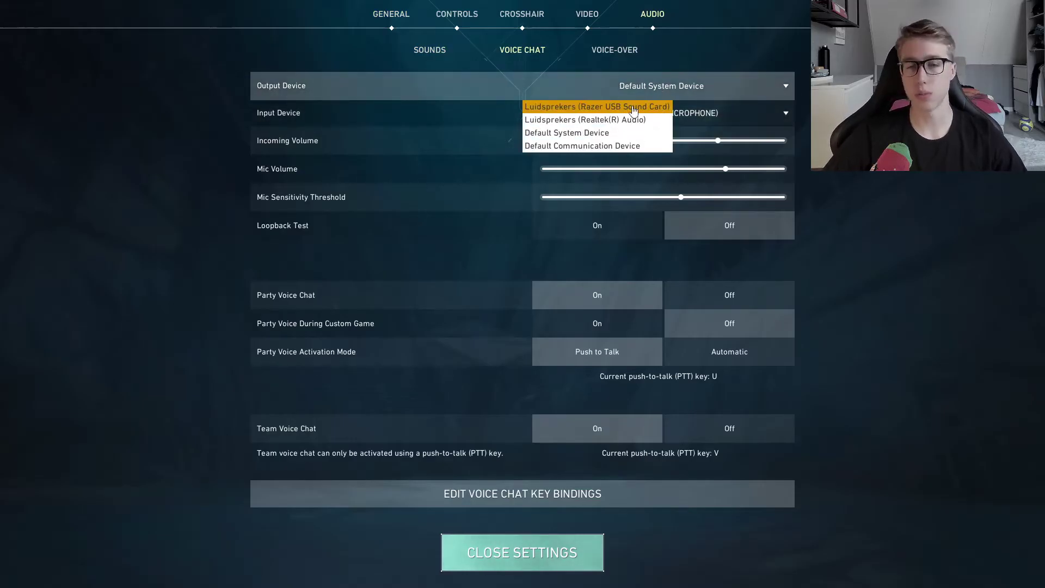
left_click(599, 132)
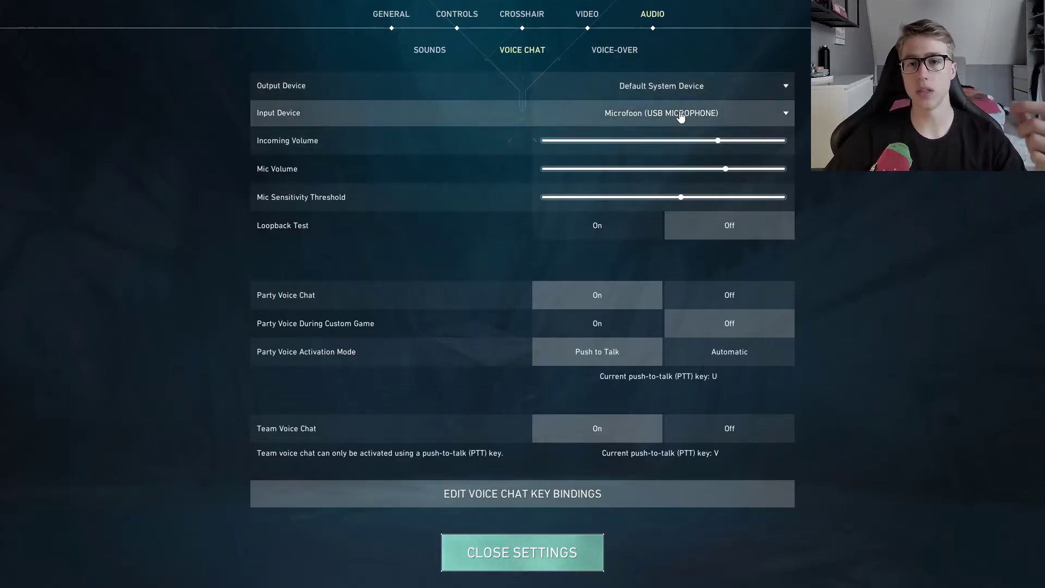
left_click(681, 118)
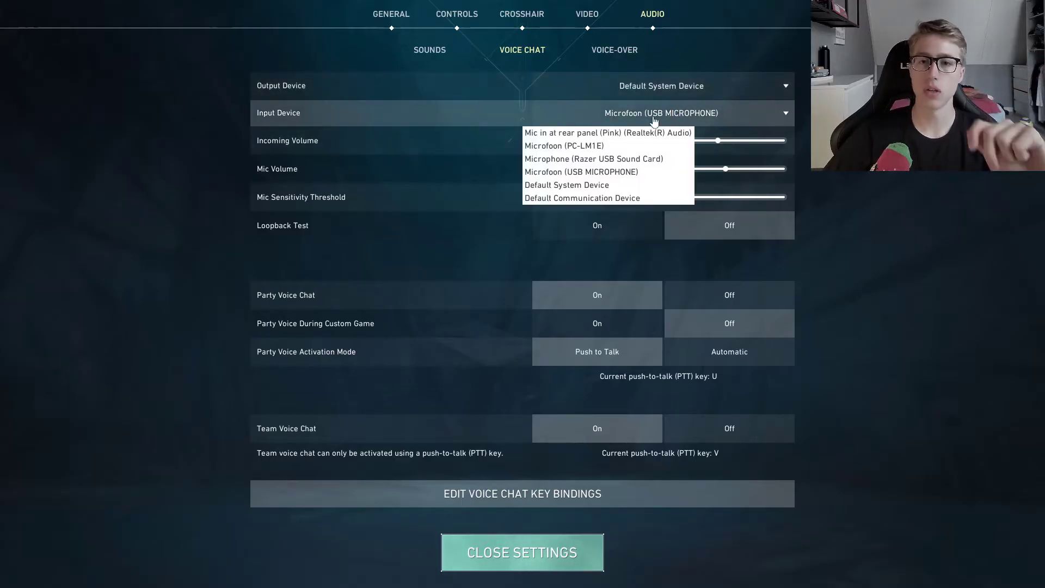
Keep the USB microphone as voice input, adjust incoming volume and party voice activation mode
left_click(561, 173)
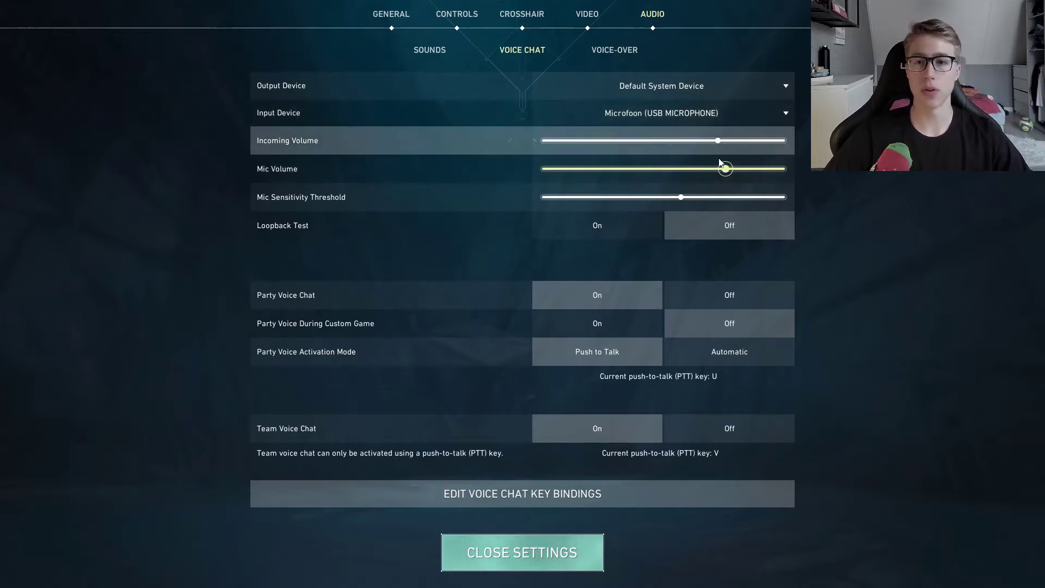
left_click(718, 140)
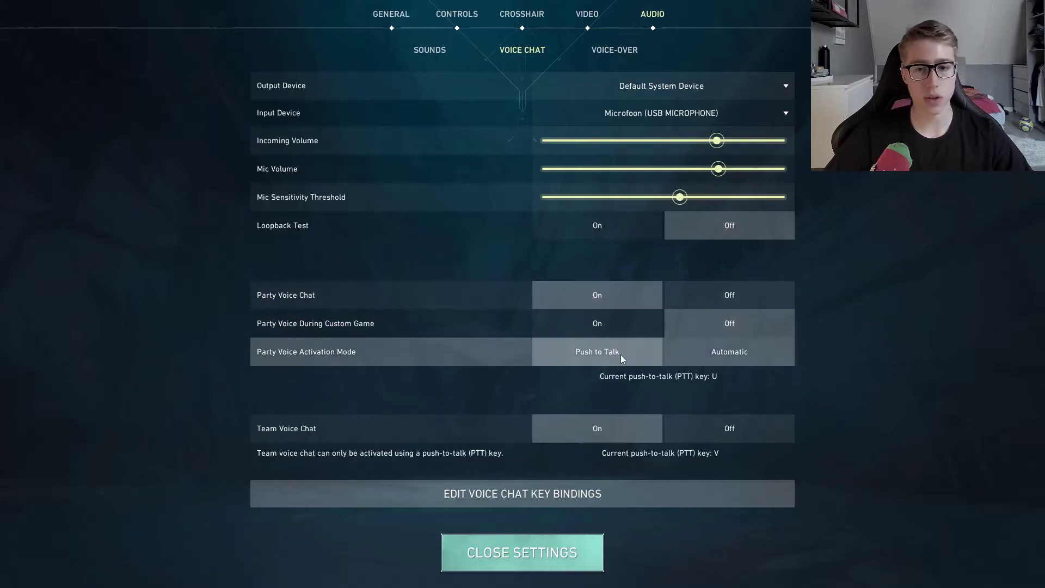
left_click(703, 360)
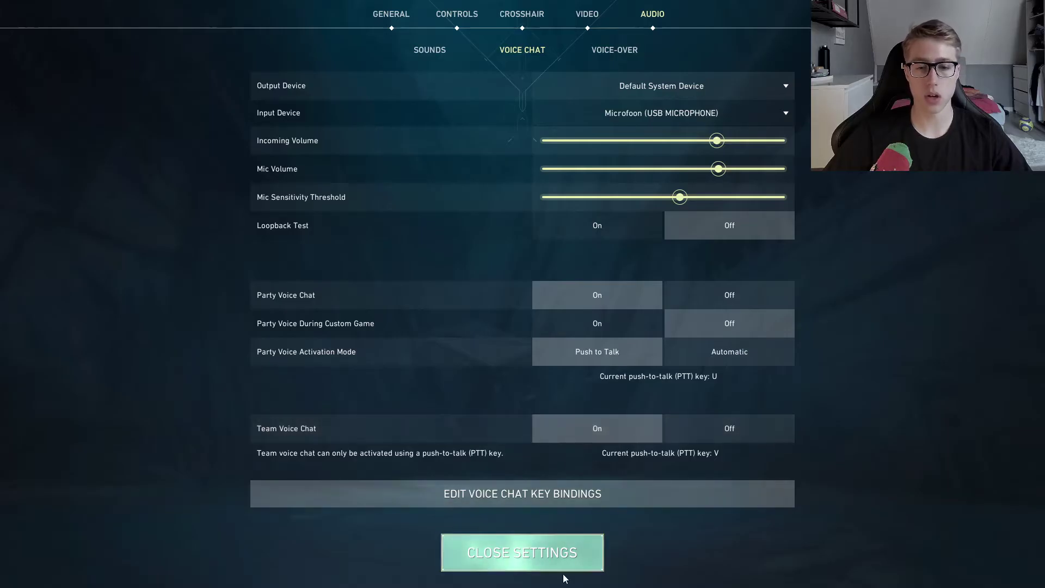
Close the settings and exit VALORANT to the desktop
left_click(522, 552)
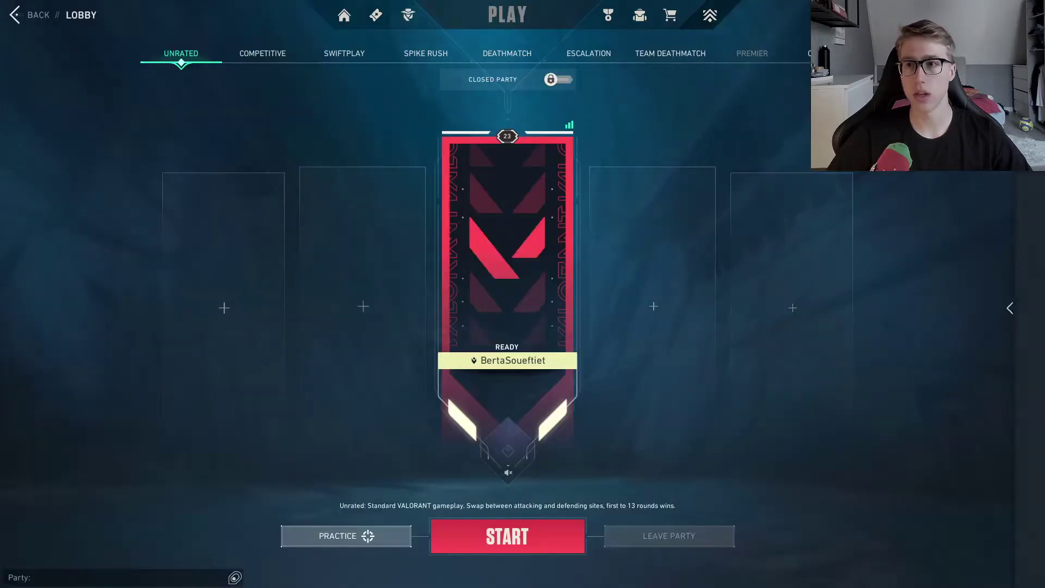
key("Escape")
left_click(549, 370)
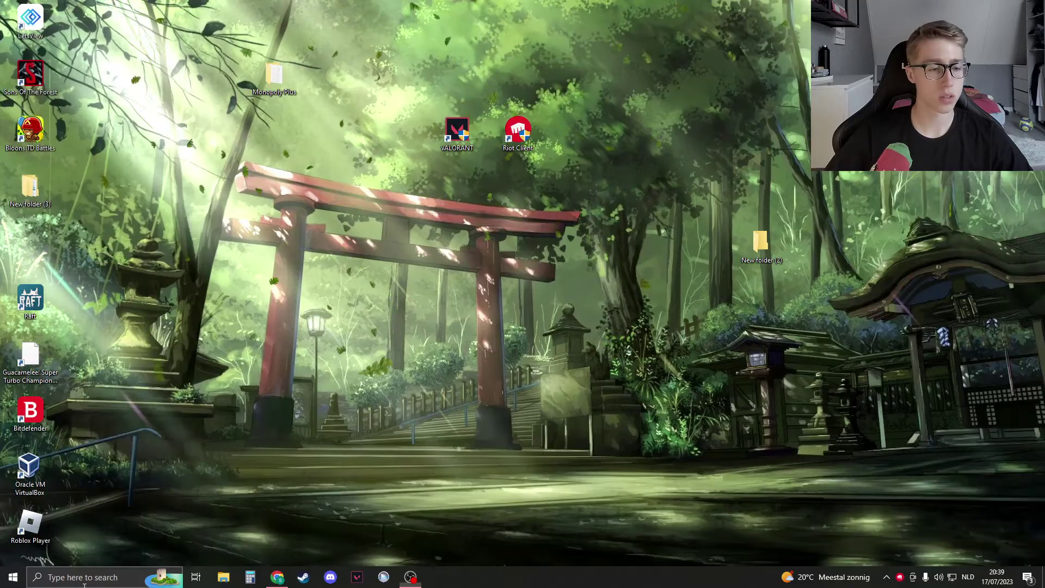
Search Windows for 'contr' to bring up Control Panel as best match
key("super+s")
type("sound")
key("BackSpace")
key("BackSpace")
key("BackSpace")
key("BackSpace")
key("BackSpace")
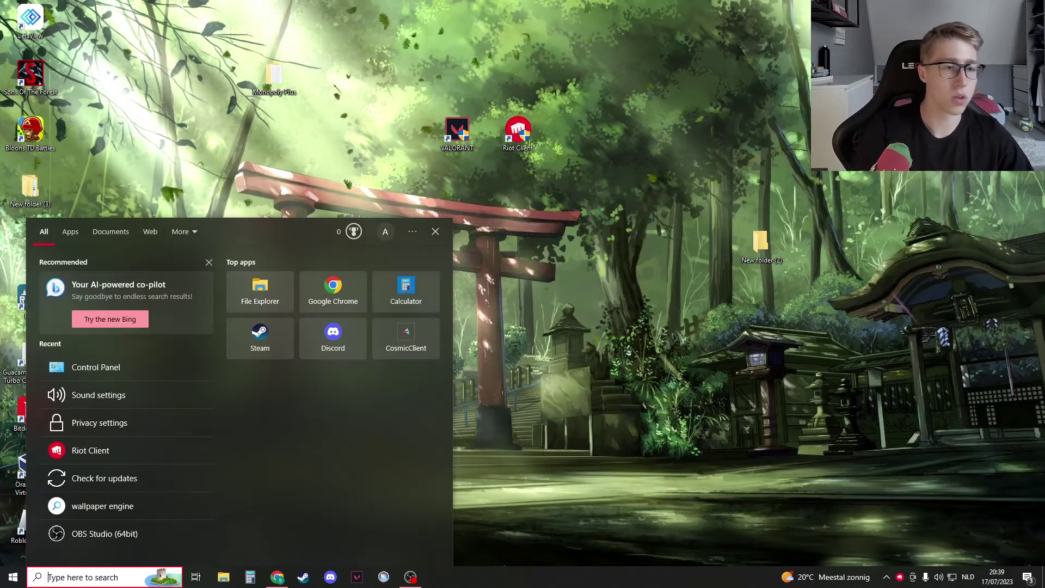
key("Escape")
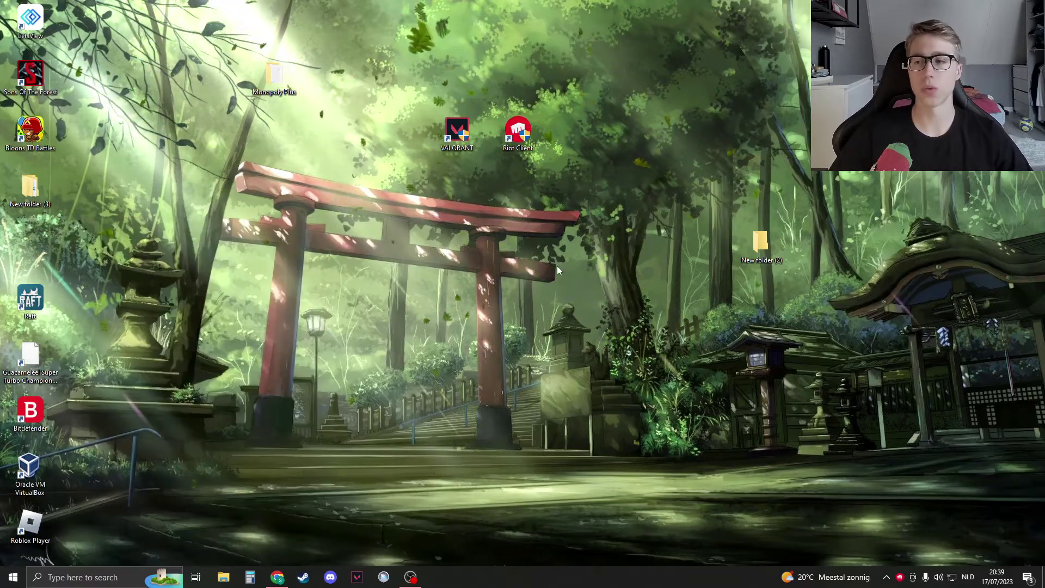
left_click(93, 576)
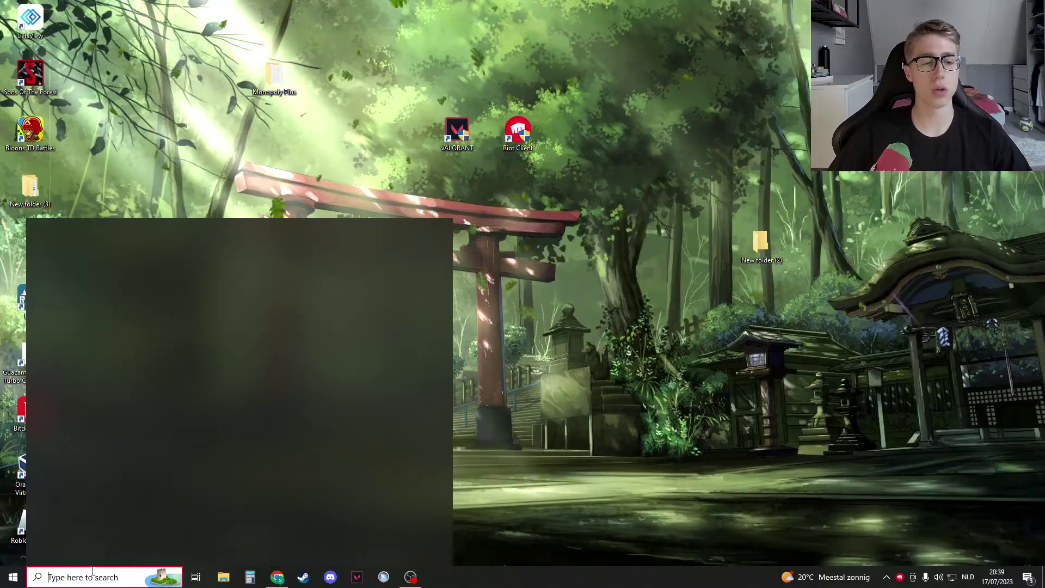
type("contr")
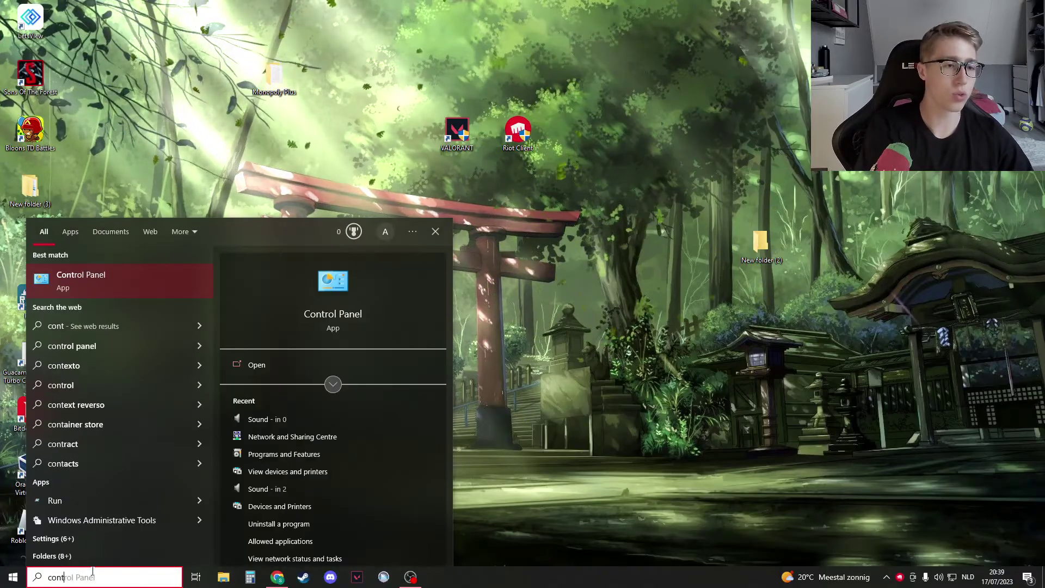
Open Hardware and Sound > Sound and select the Realtek Luidsprekers playback device
left_click(122, 282)
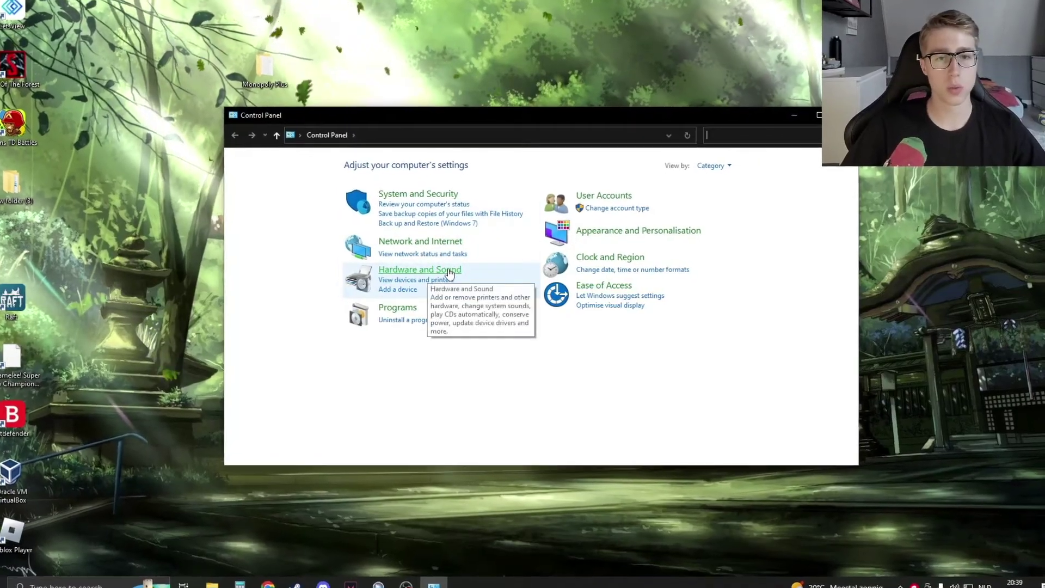
left_click(422, 270)
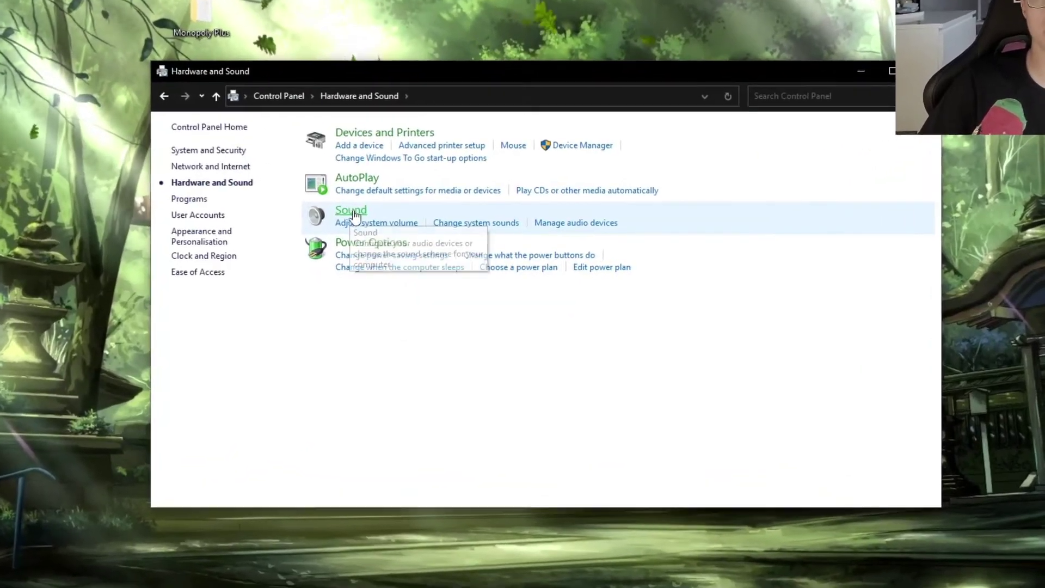
left_click(375, 222)
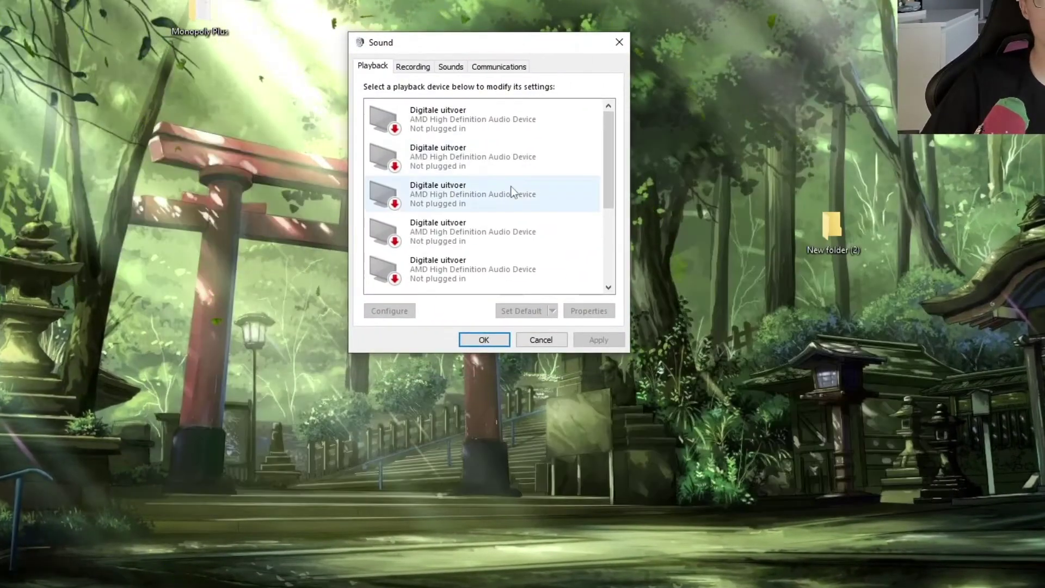
scroll(428, 145, "down", 1)
scroll(470, 157, "down", 3)
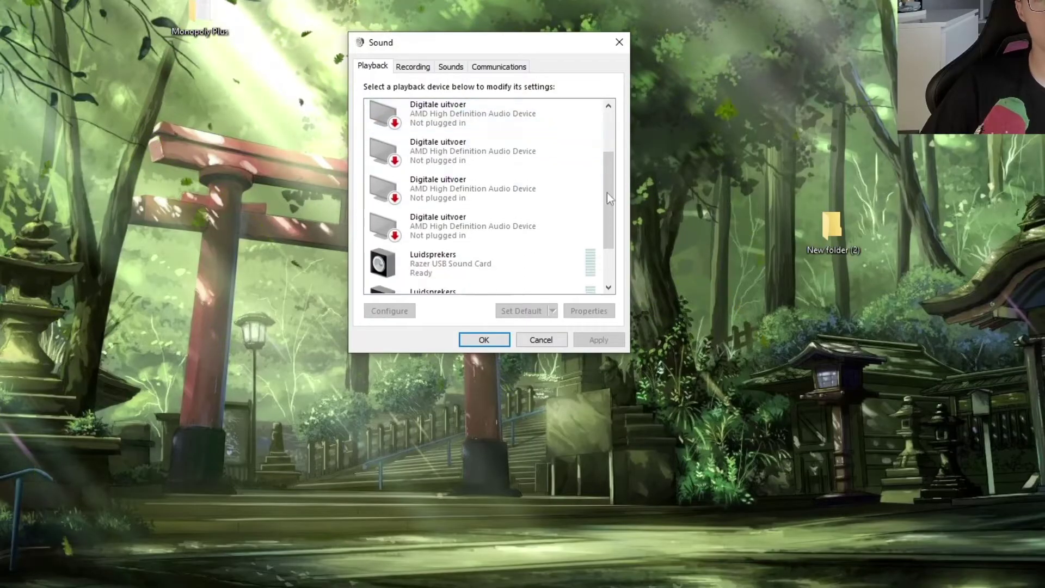
scroll(517, 181, "up", 1)
mouse_move(609, 180)
left_mouse_down()
mouse_move(605, 136)
mouse_move(606, 192)
left_mouse_up()
left_click(444, 236)
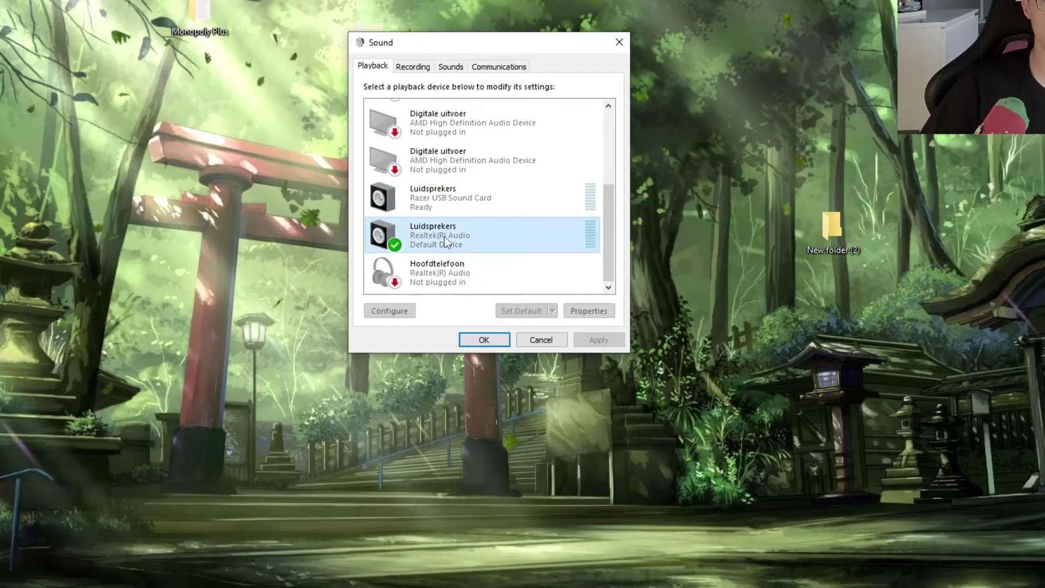
Make Microfoon (USB MICROPHONE) the default recording device on the Recording tab
left_click(406, 65)
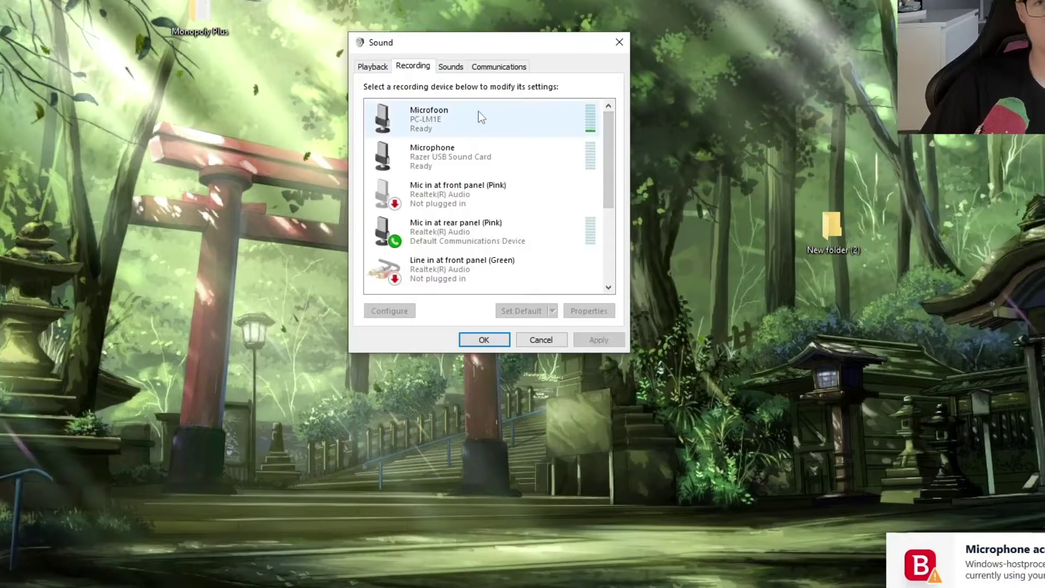
scroll(471, 124, "down", 3)
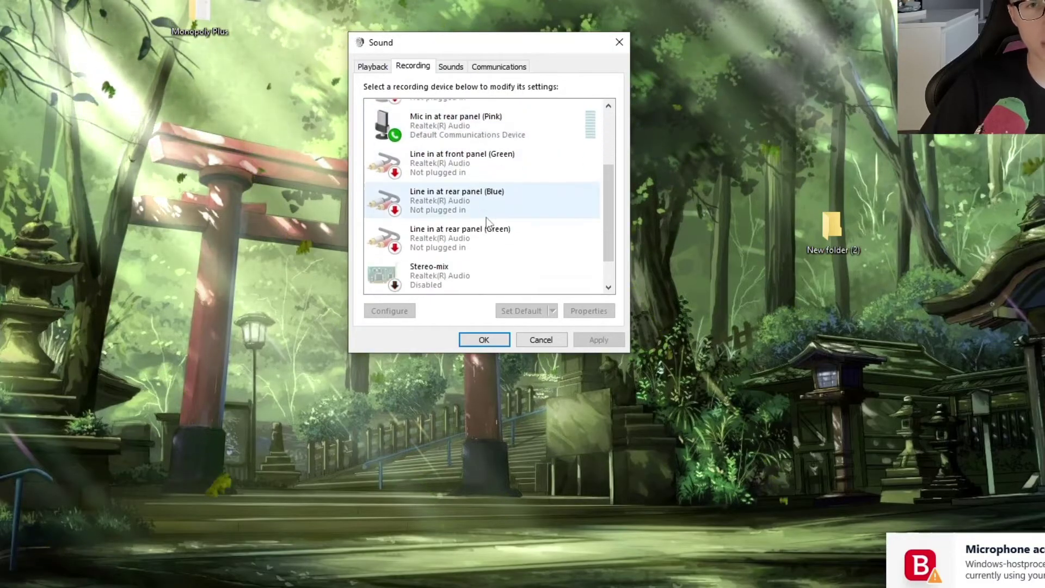
scroll(609, 225, "down", 2)
left_click(502, 270)
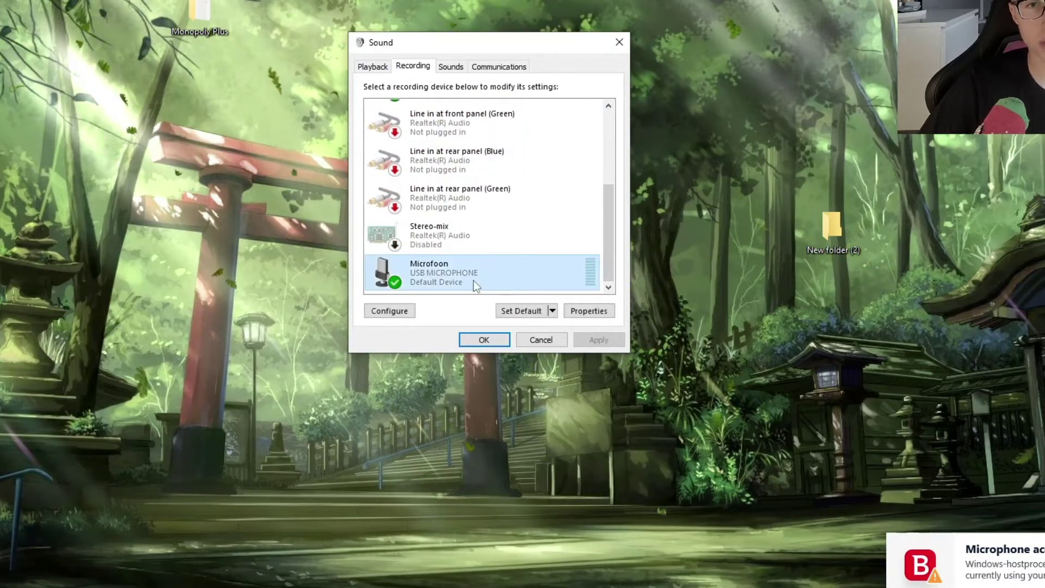
left_click(526, 313)
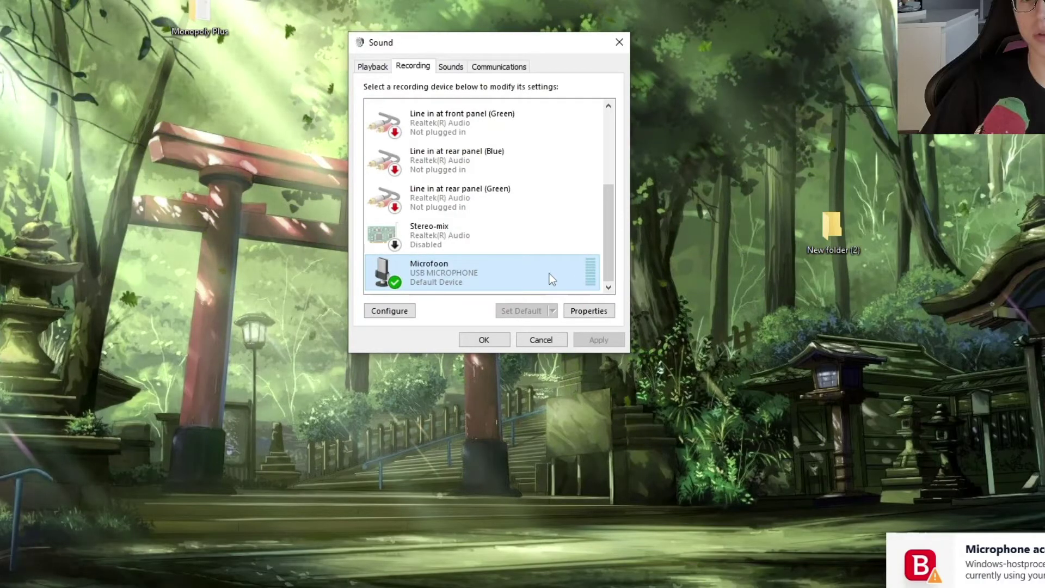
Bring up the context menu for the USB microphone
right_click(508, 276)
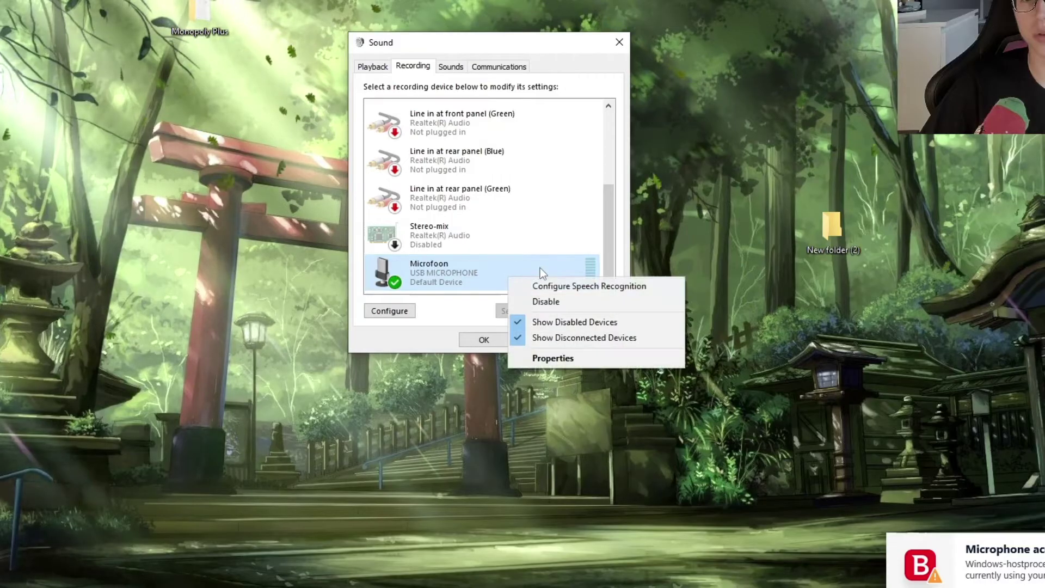
left_click(522, 362)
right_click(477, 276)
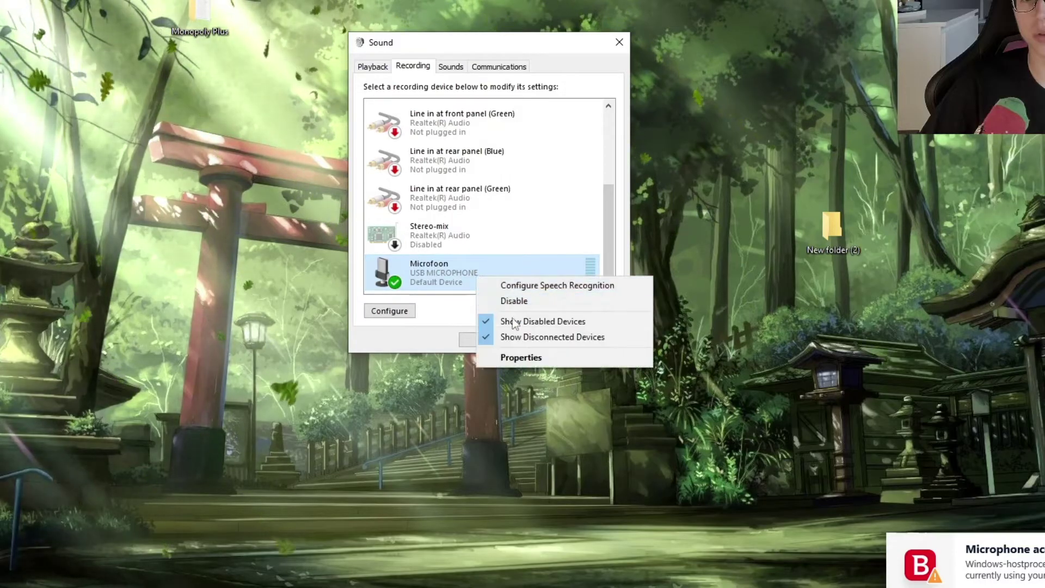
Set the USB microphone's level to 90 and turn off exclusive control in its properties
left_click(512, 359)
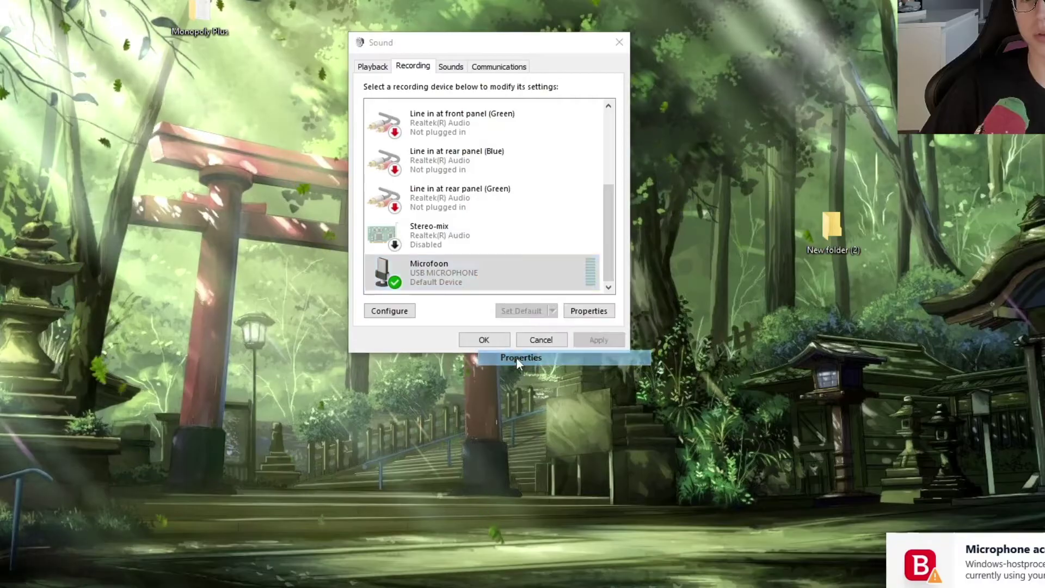
left_click(455, 122)
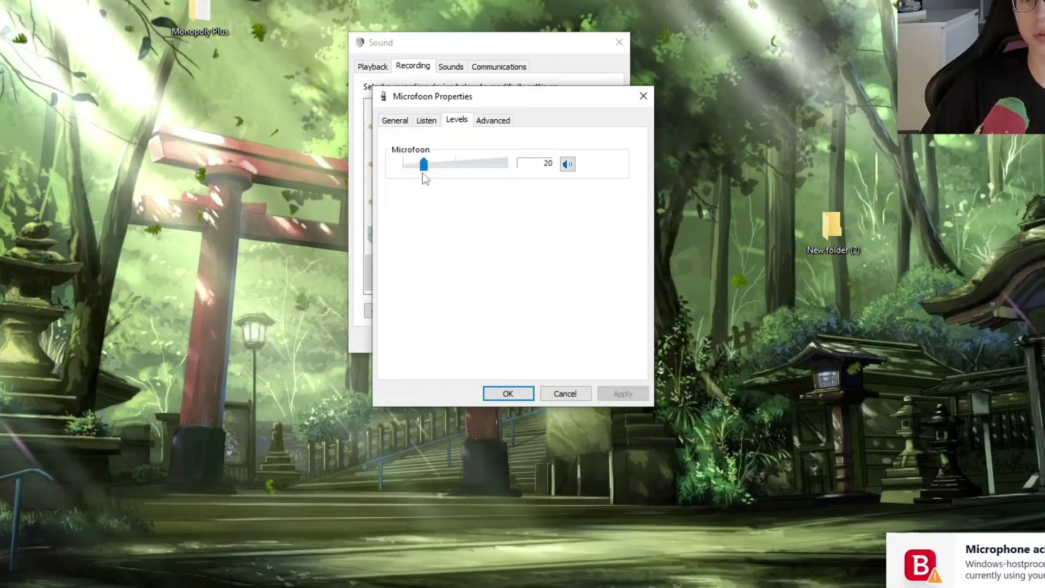
left_click_drag(508, 170, 482, 177)
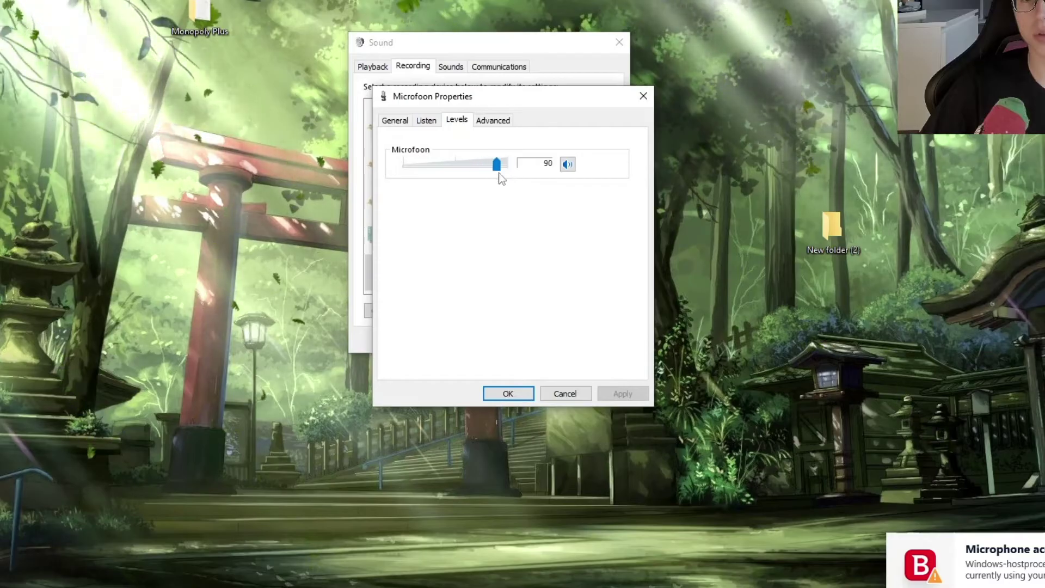
left_click(493, 119)
left_click(401, 236)
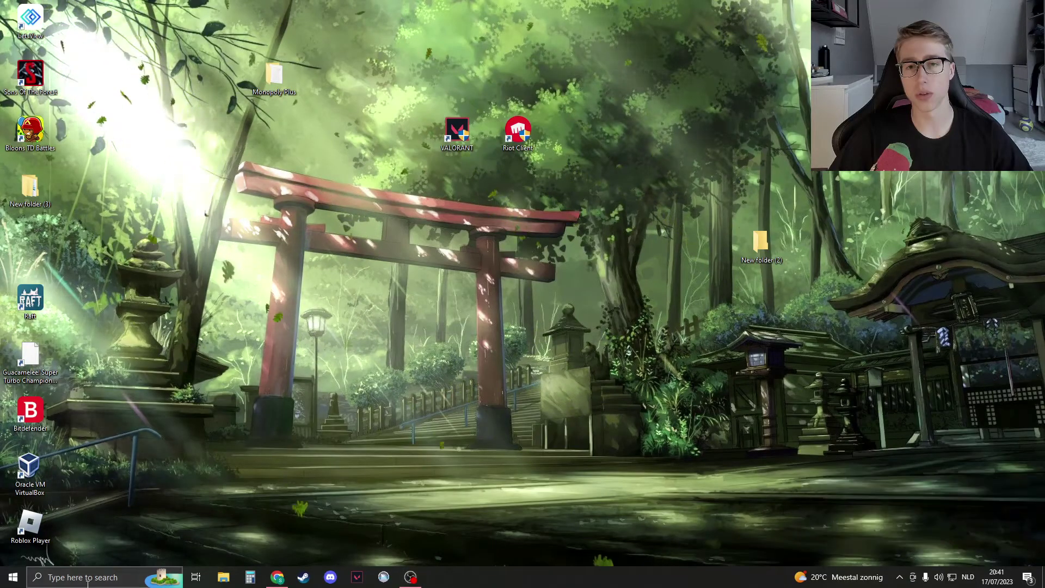
Search Windows for privacy settings and open the Privacy settings best match
left_click(87, 578)
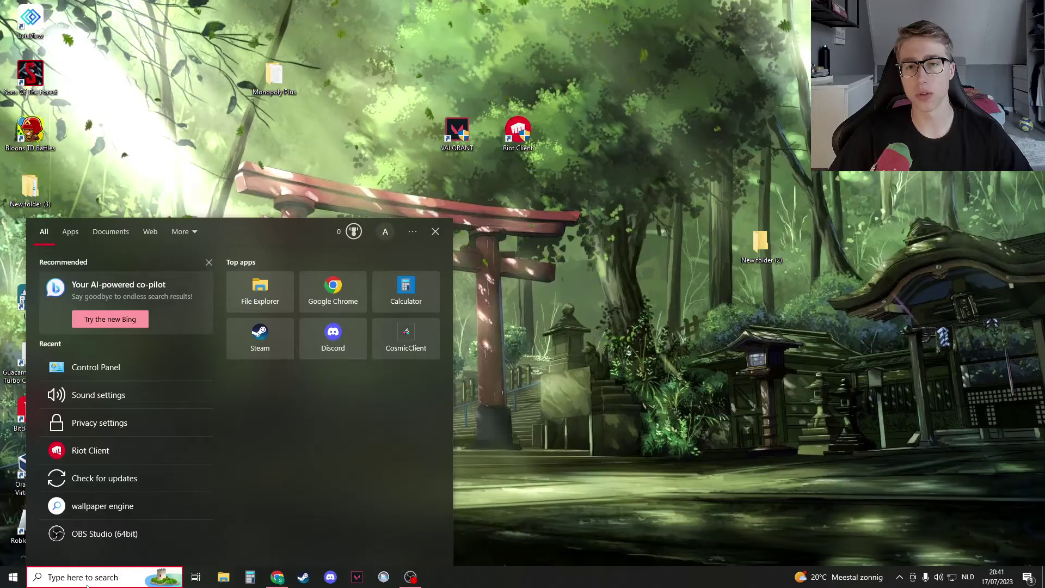
type("pro")
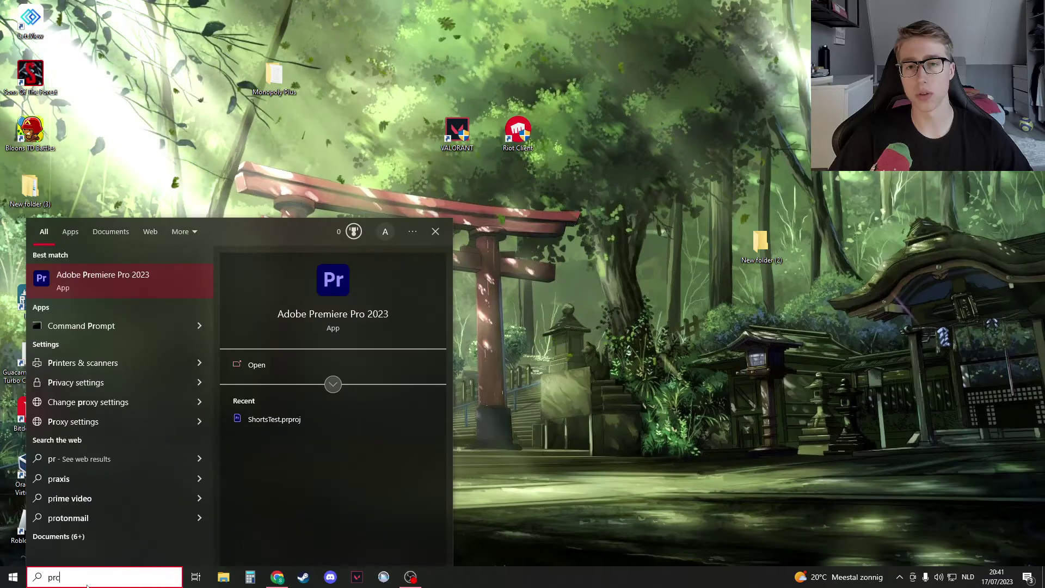
key("BackSpace")
key("BackSpace")
type("rica")
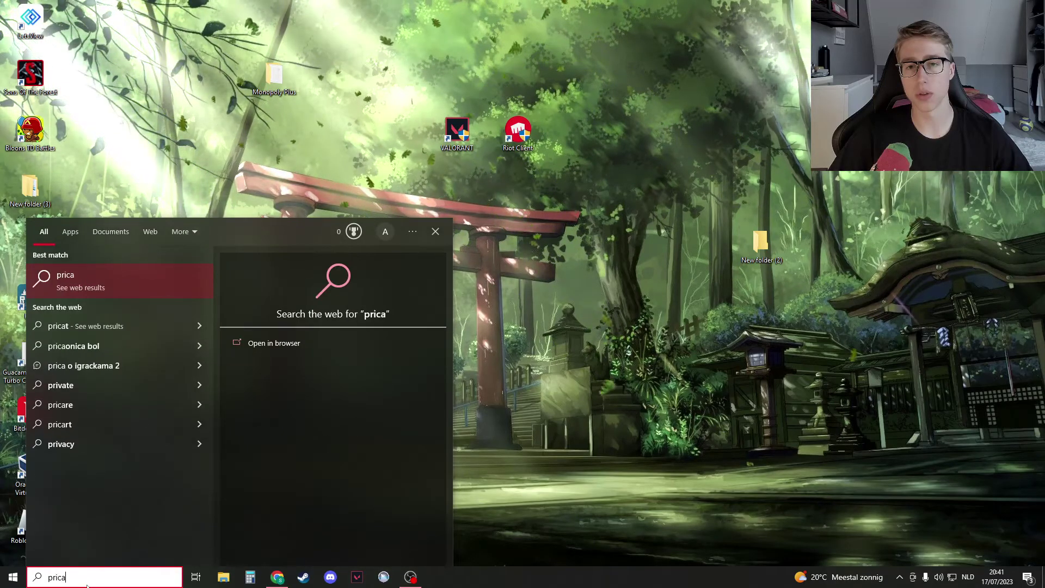
key("BackSpace")
key("BackSpace")
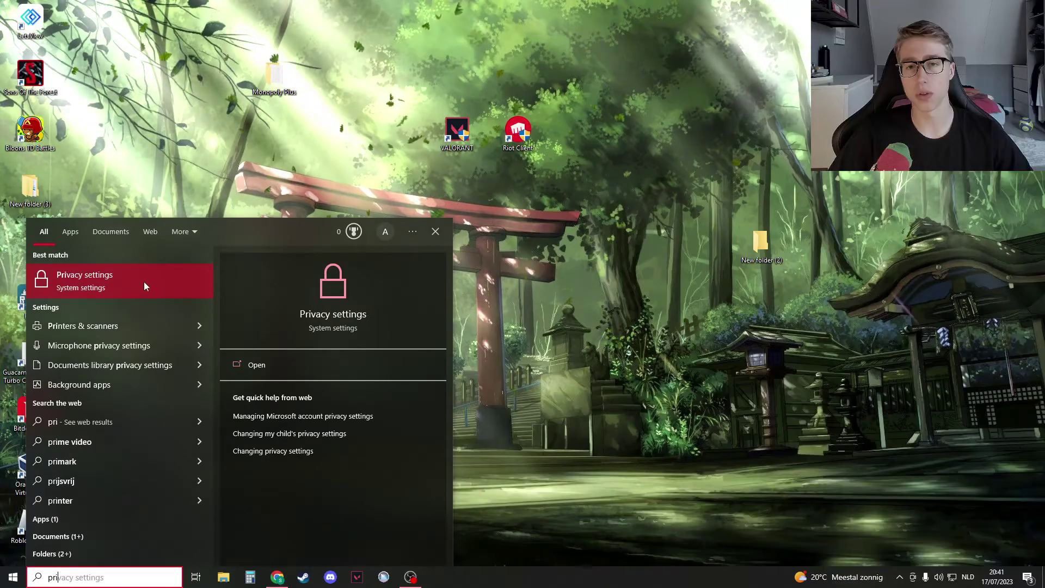
left_click(125, 279)
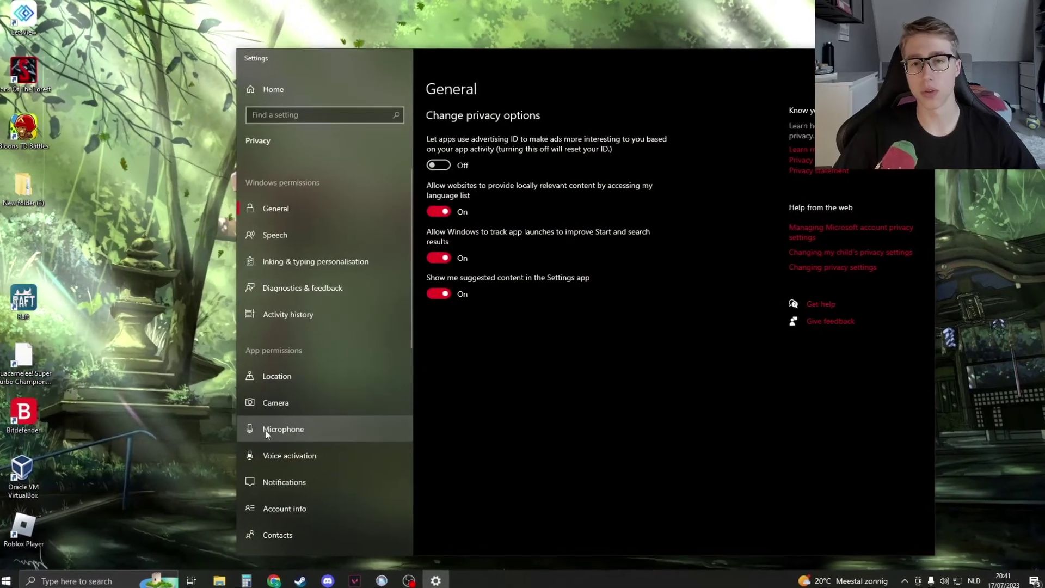
Check that device, app and desktop-app microphone access are all On on the Microphone page
left_click(264, 429)
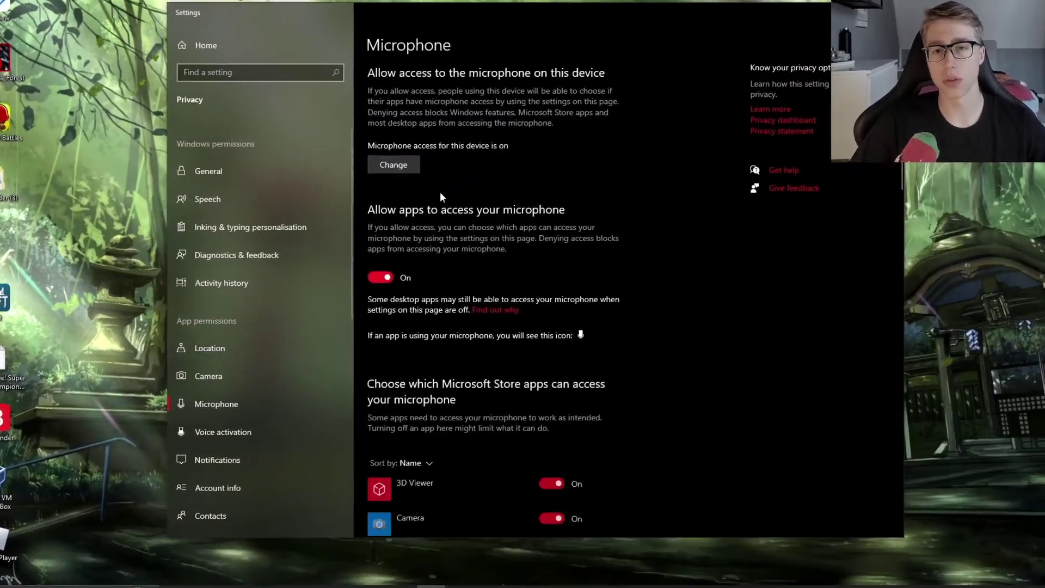
scroll(520, 245, "down", 3)
scroll(465, 207, "down", 10)
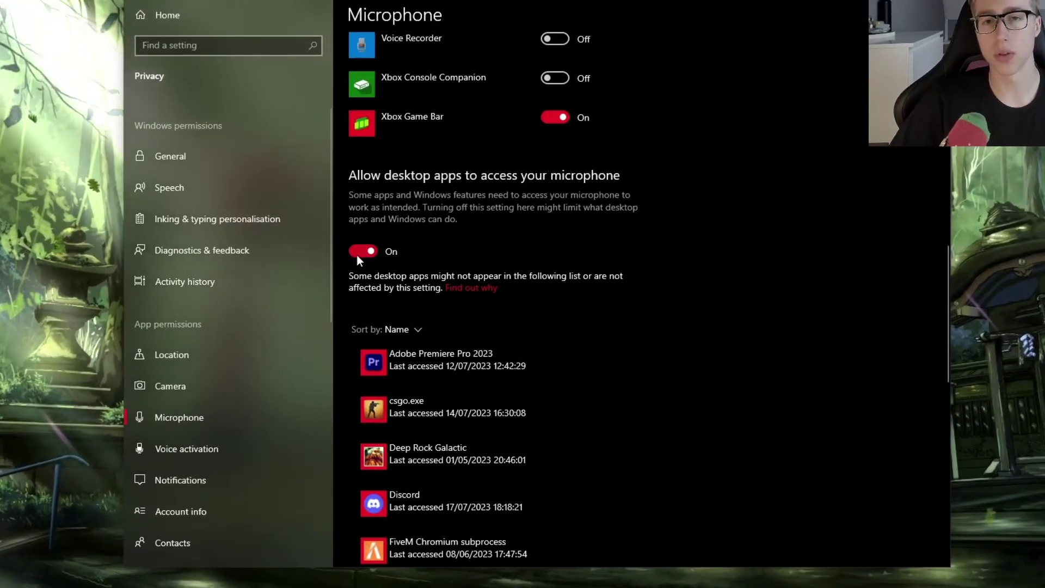
scroll(521, 279, "down", 10)
scroll(521, 275, "down", 4)
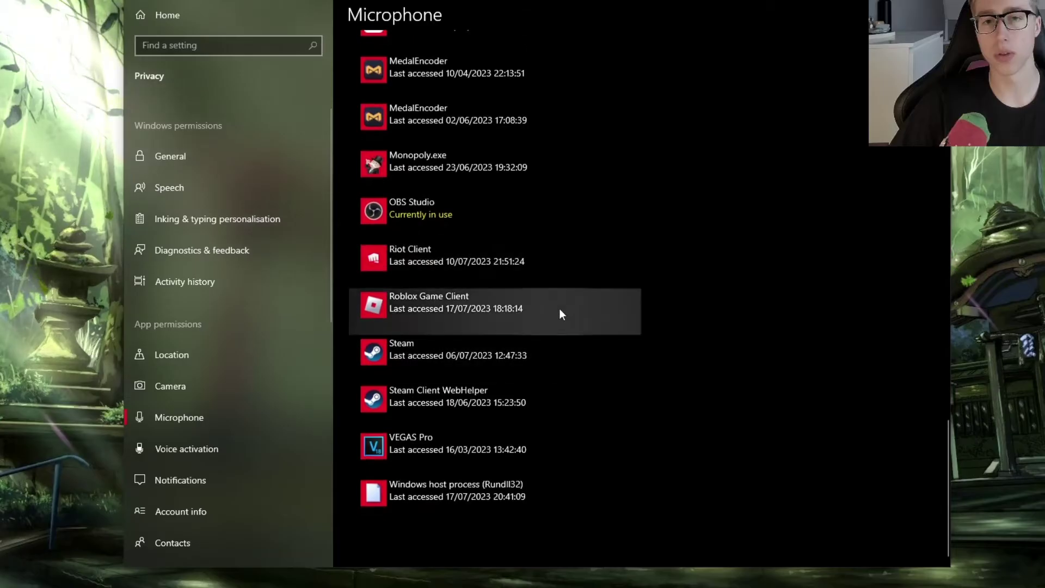
scroll(602, 273, "up", 5)
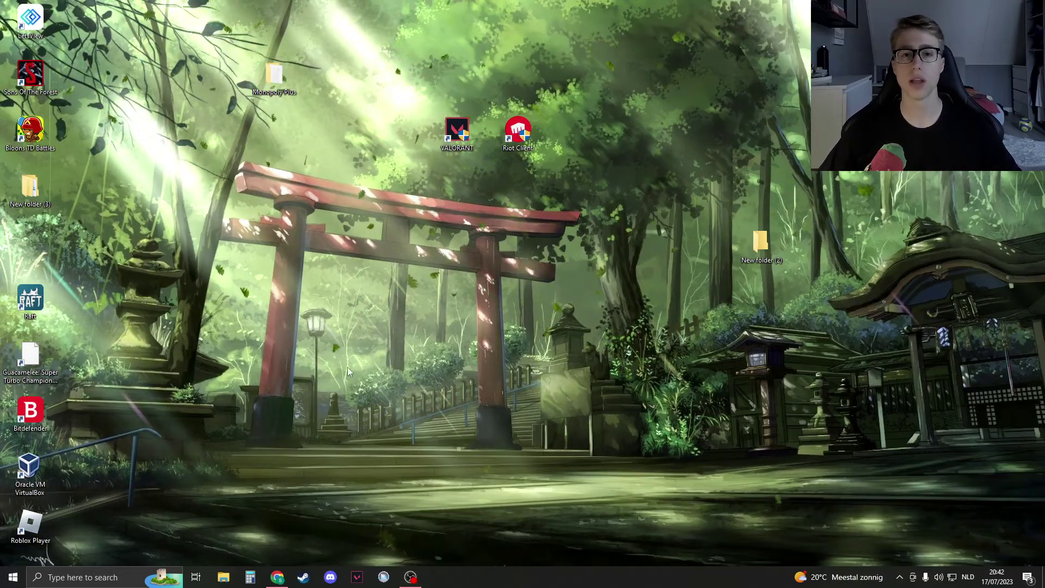
Search Windows for 'device' and open Device Manager
left_click(107, 578)
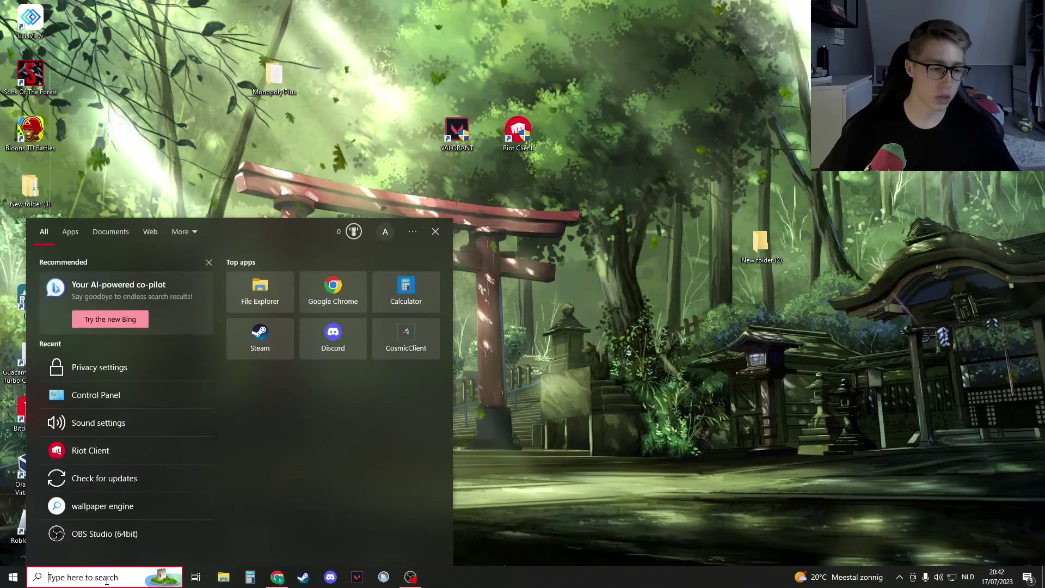
type("device")
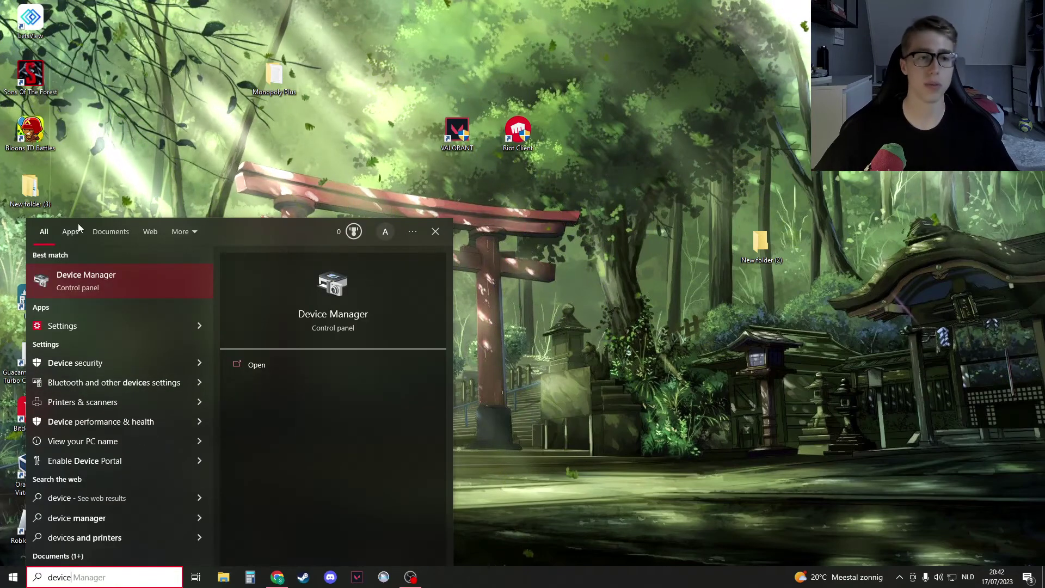
left_click(144, 291)
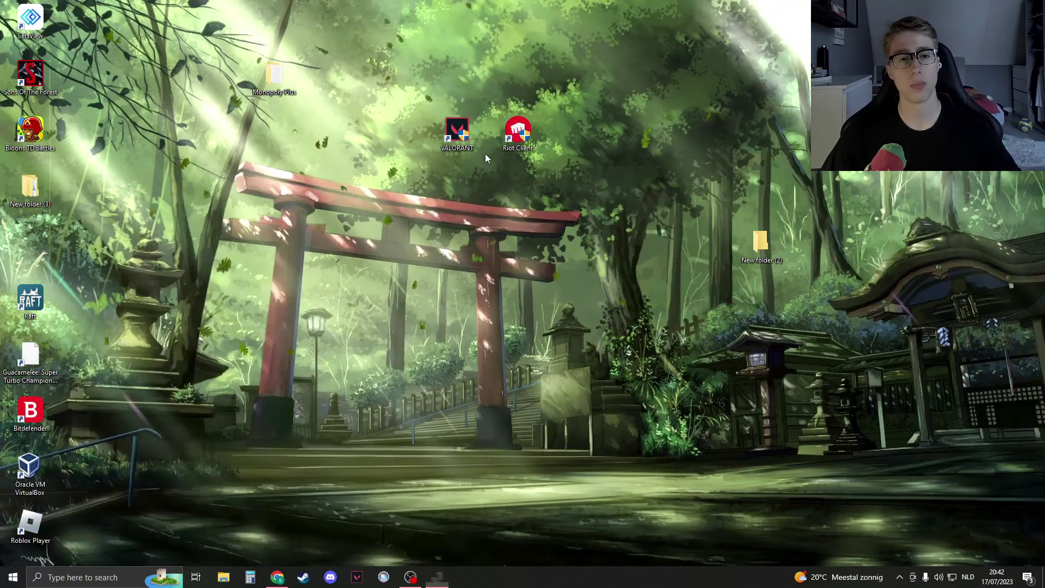
Expand Audio inputs and outputs and select the Microfoon (USB MICROPHONE) device
left_click_drag(229, 37, 433, 82)
double_click(306, 129)
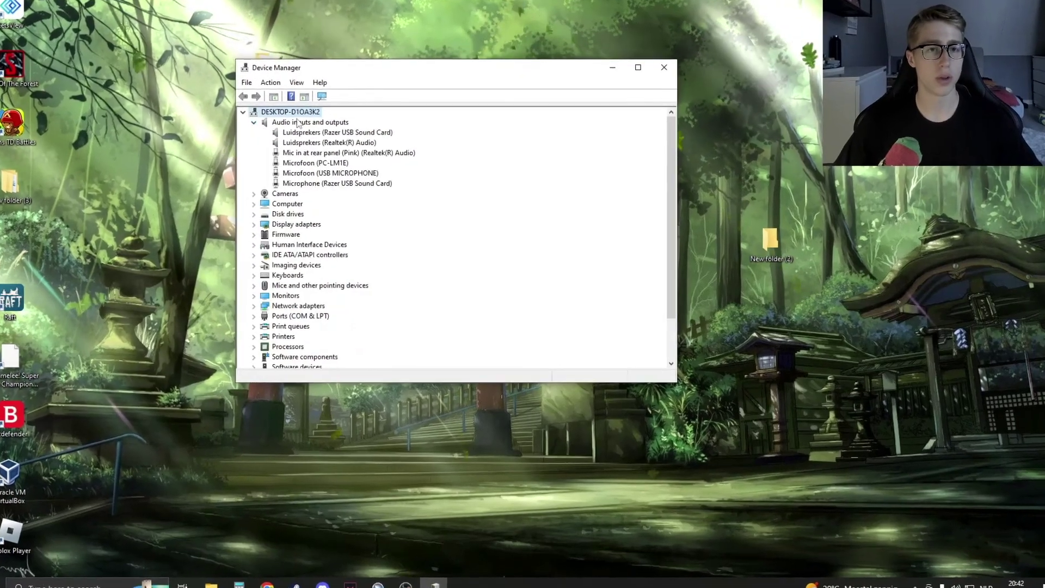
left_click(298, 123)
left_click(289, 132)
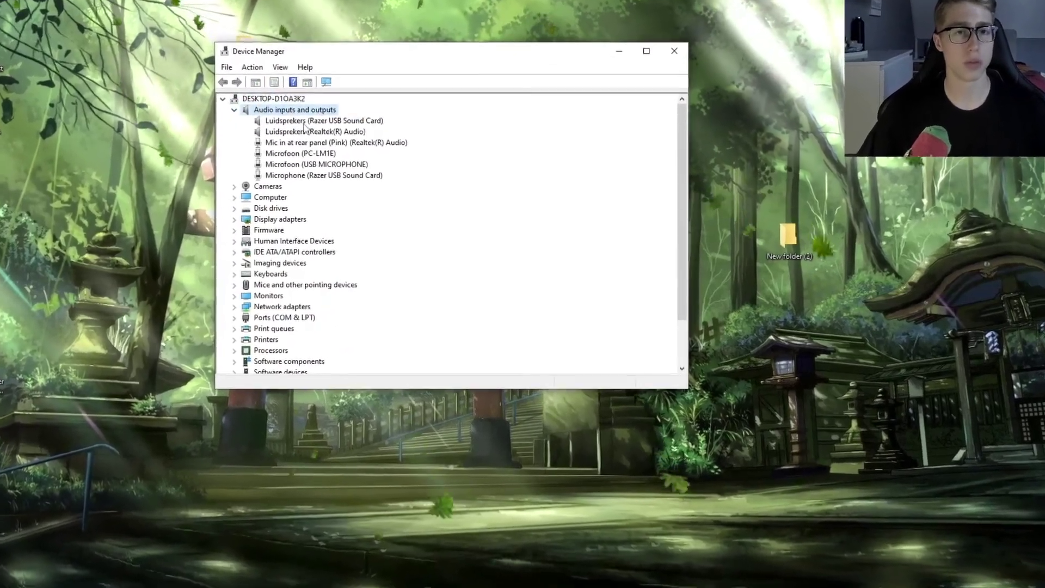
left_click(281, 153)
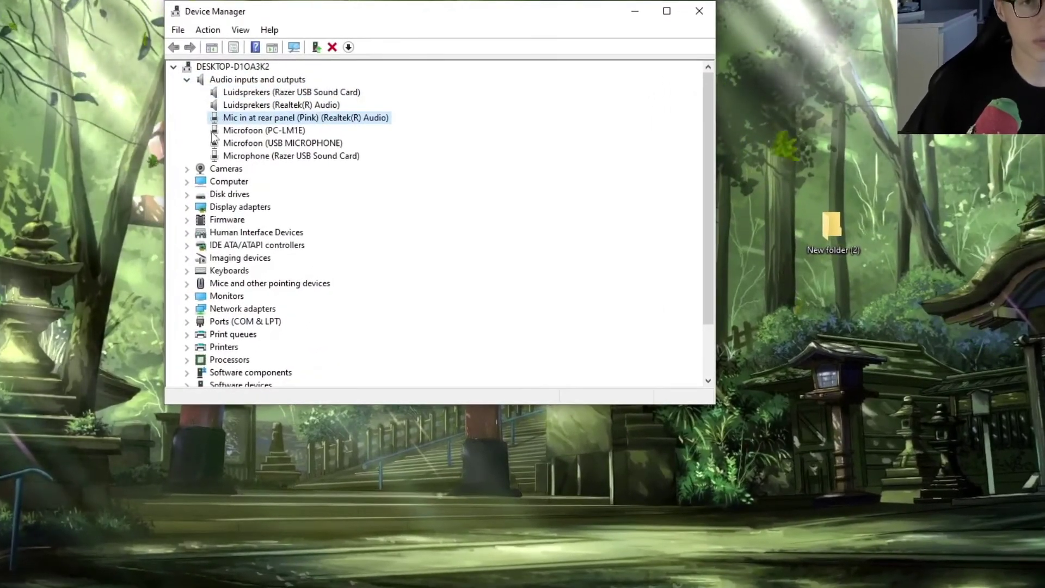
left_click(245, 130)
left_click(258, 145)
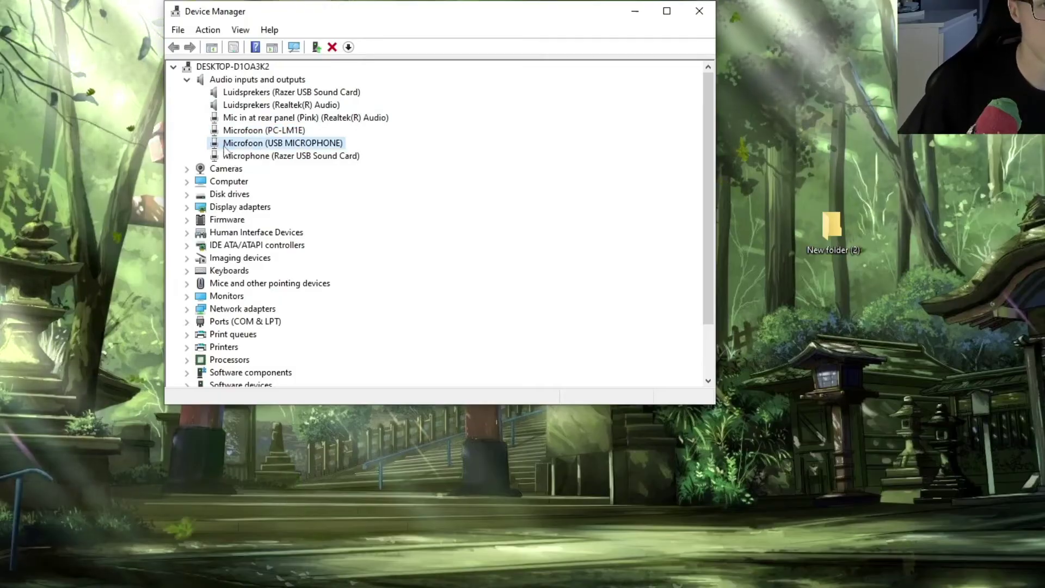
Search automatically for the USB microphone's driver, confirming the best one is already installed
right_click(311, 144)
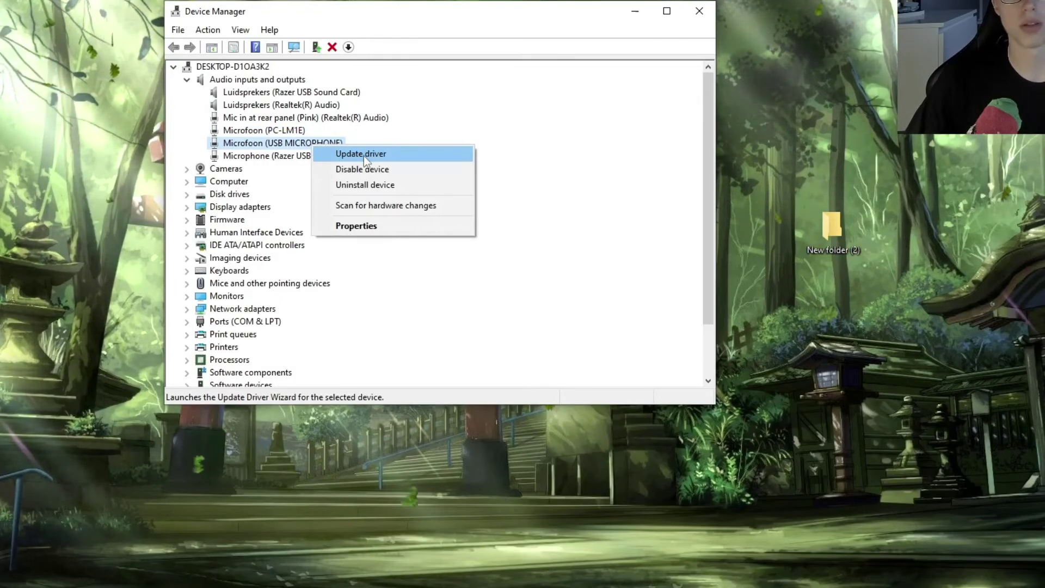
left_click(364, 155)
left_click(323, 183)
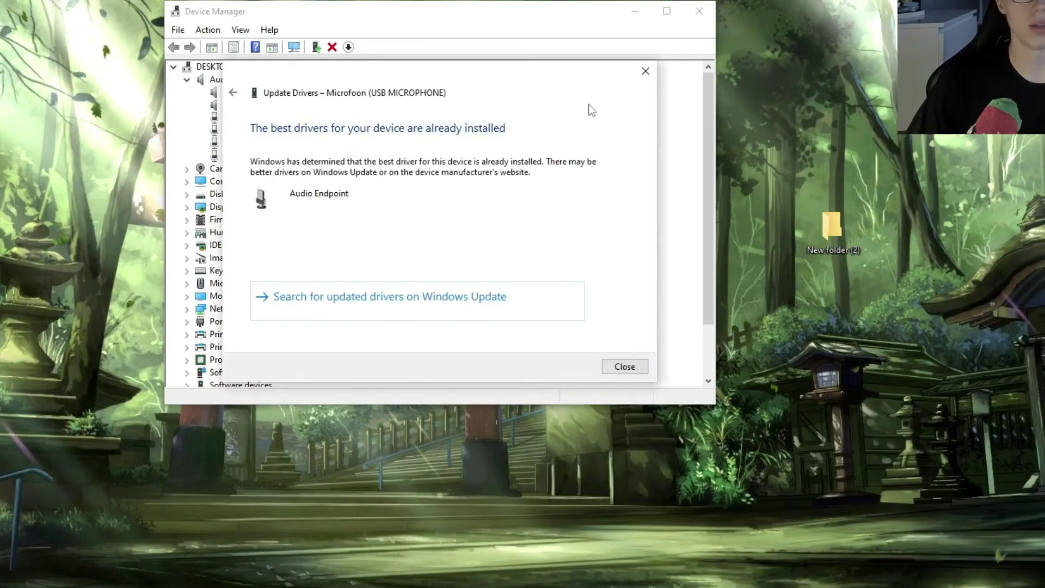
left_click(623, 366)
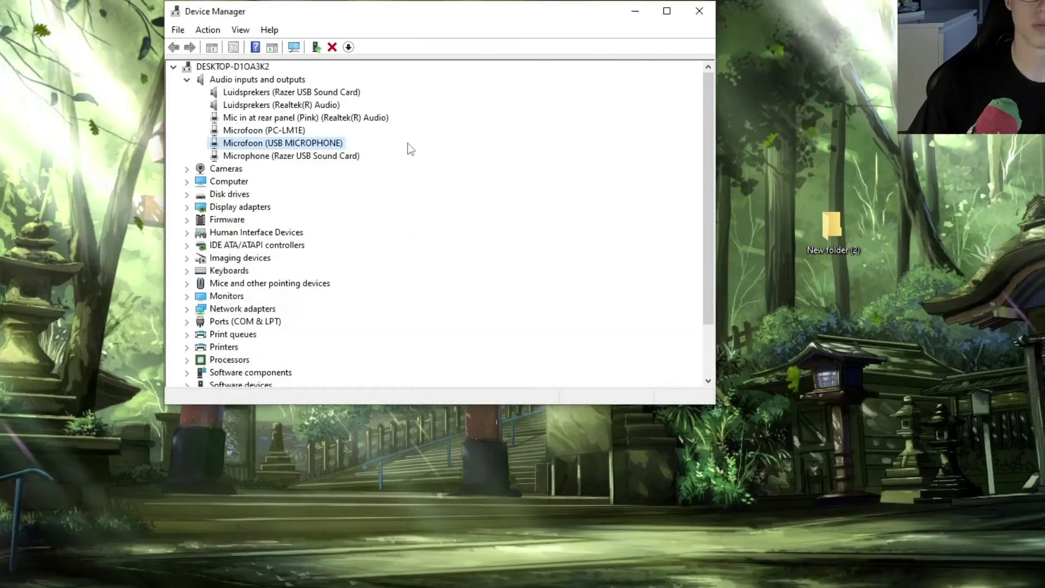
Show the USB microphone's actions but back out without uninstalling it, then move Device Manager aside
right_click(261, 145)
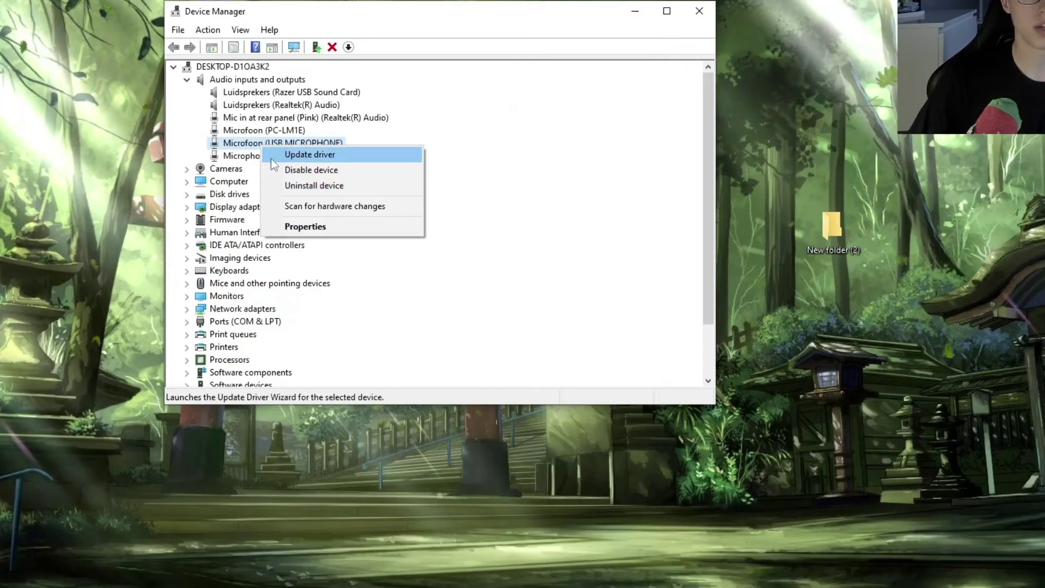
right_click(242, 142)
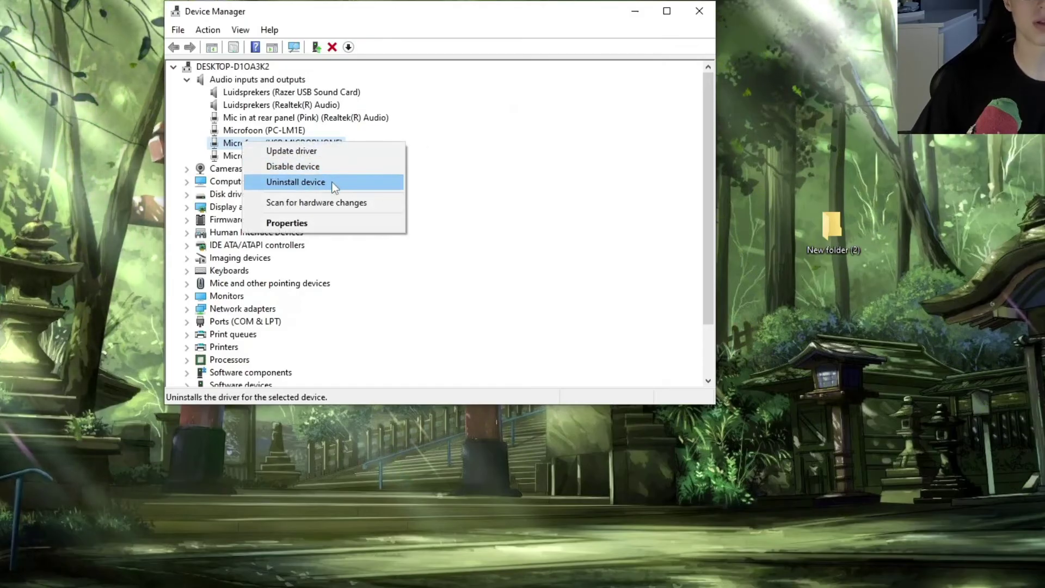
left_click(372, 150)
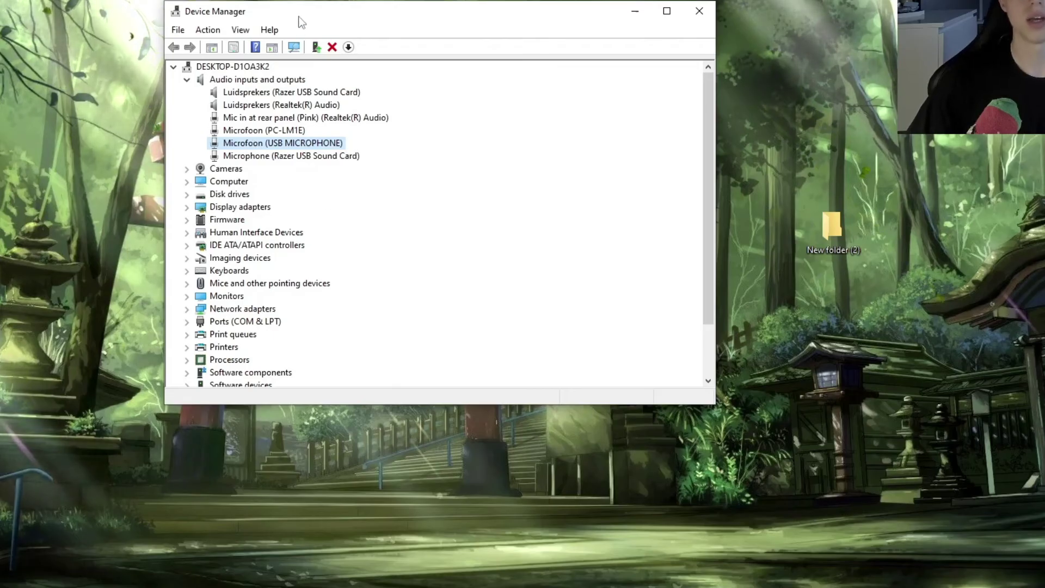
left_click_drag(301, 21, 375, 46)
left_click(771, 38)
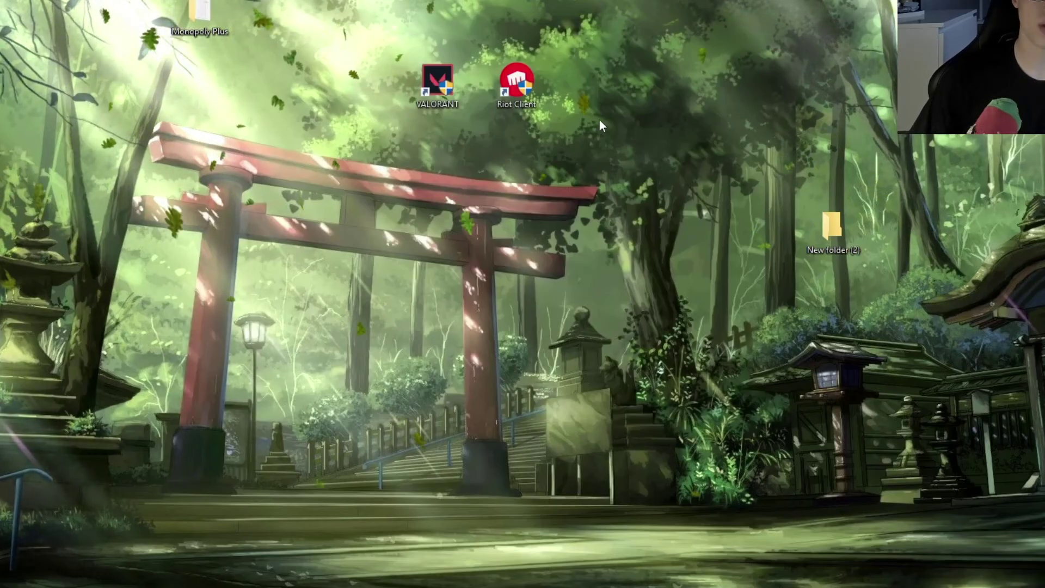